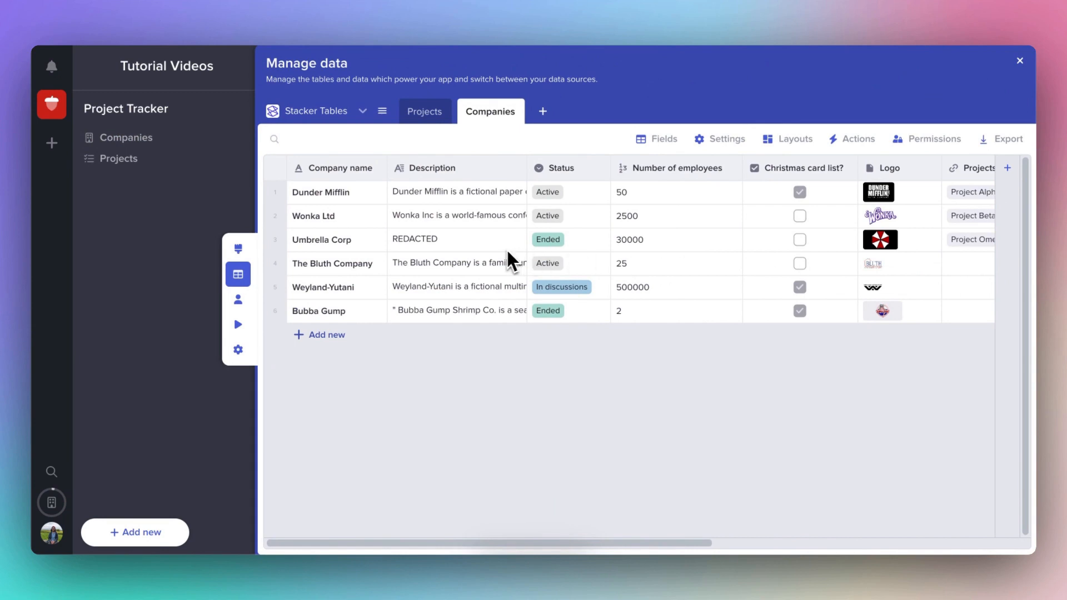
Step: Look through the Companies table's columns in the data manager and in the app's Companies list view
scroll(506, 259, "right", 5)
scroll(506, 259, "right", 3)
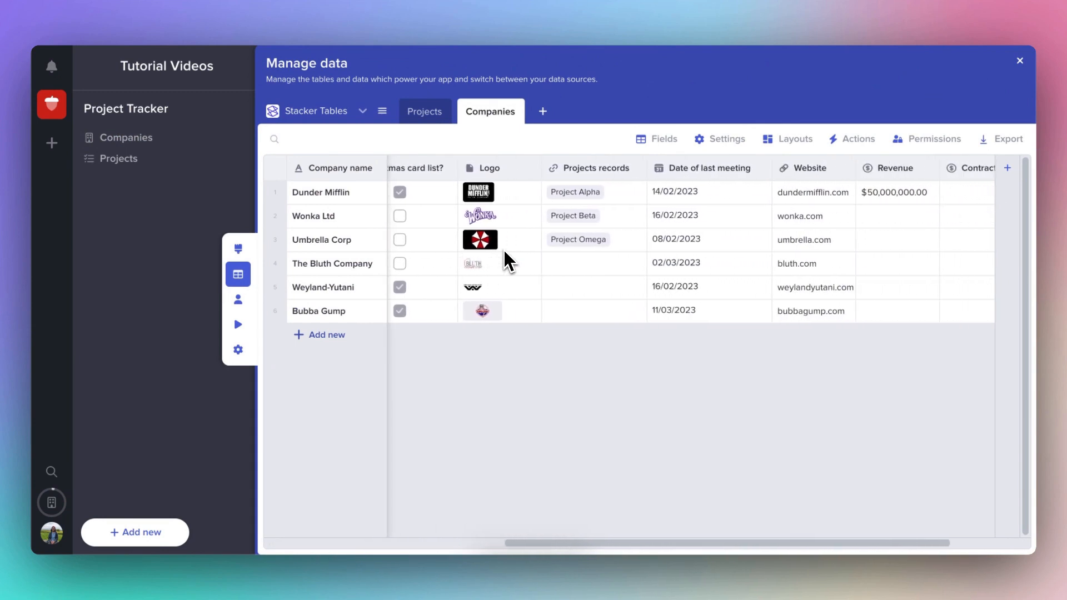
scroll(506, 259, "left", 8)
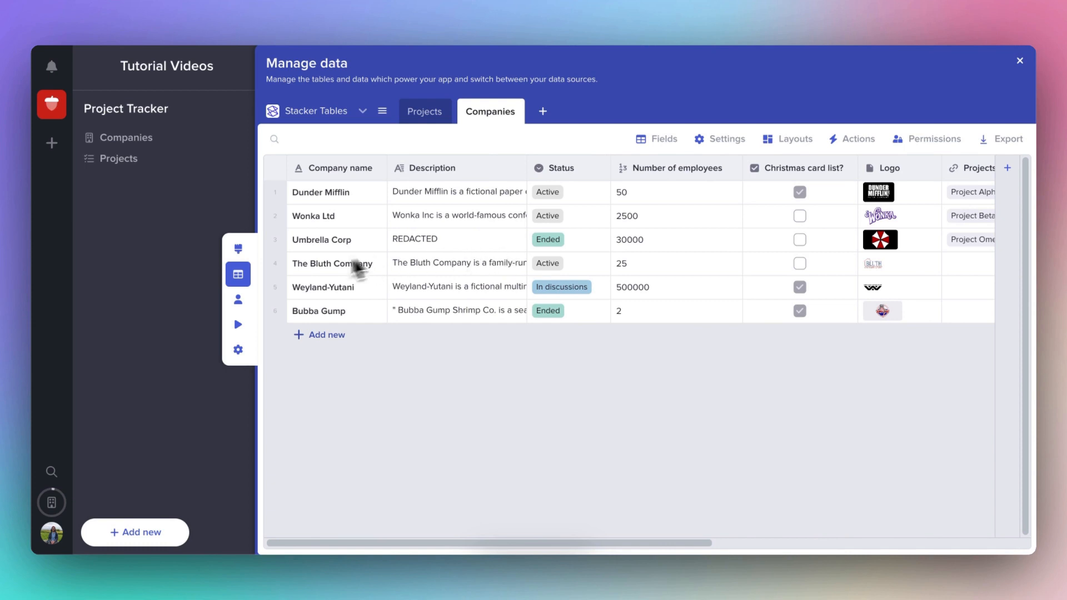
left_click(248, 276)
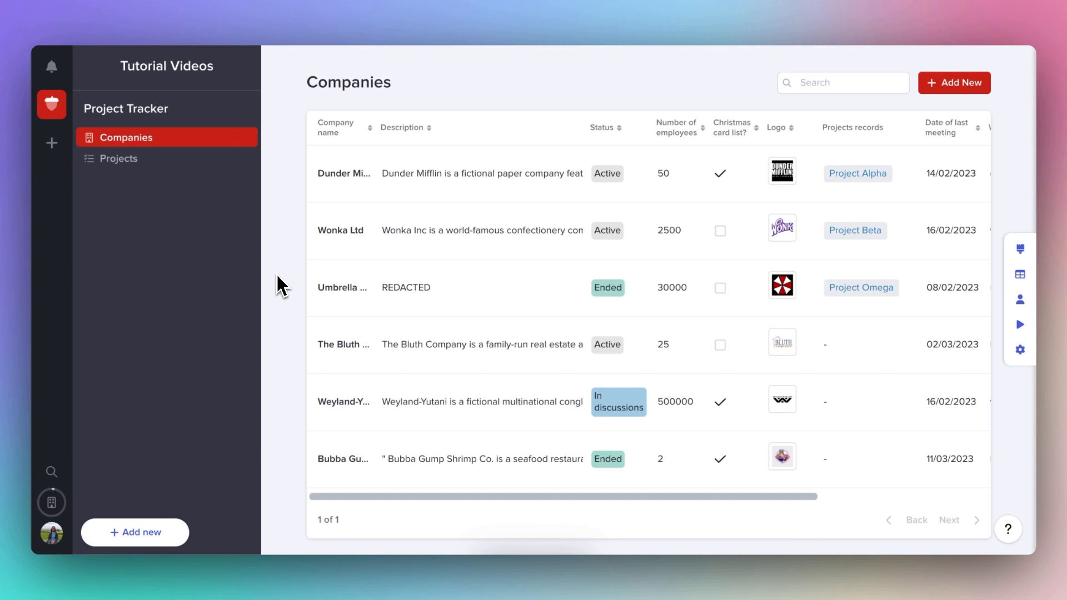
scroll(448, 298, "right", 5)
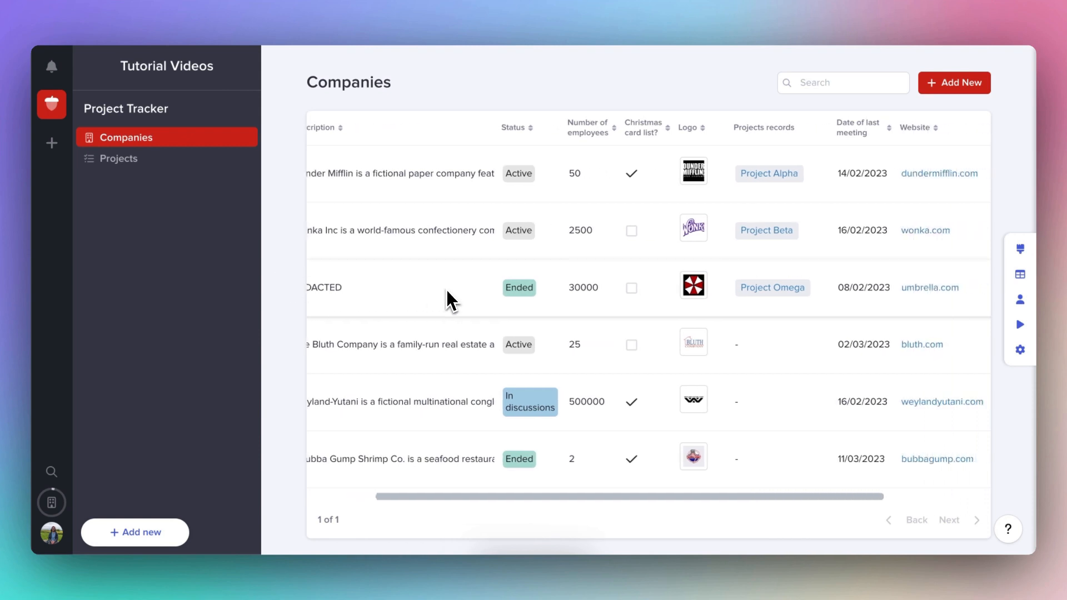
scroll(448, 298, "left", 5)
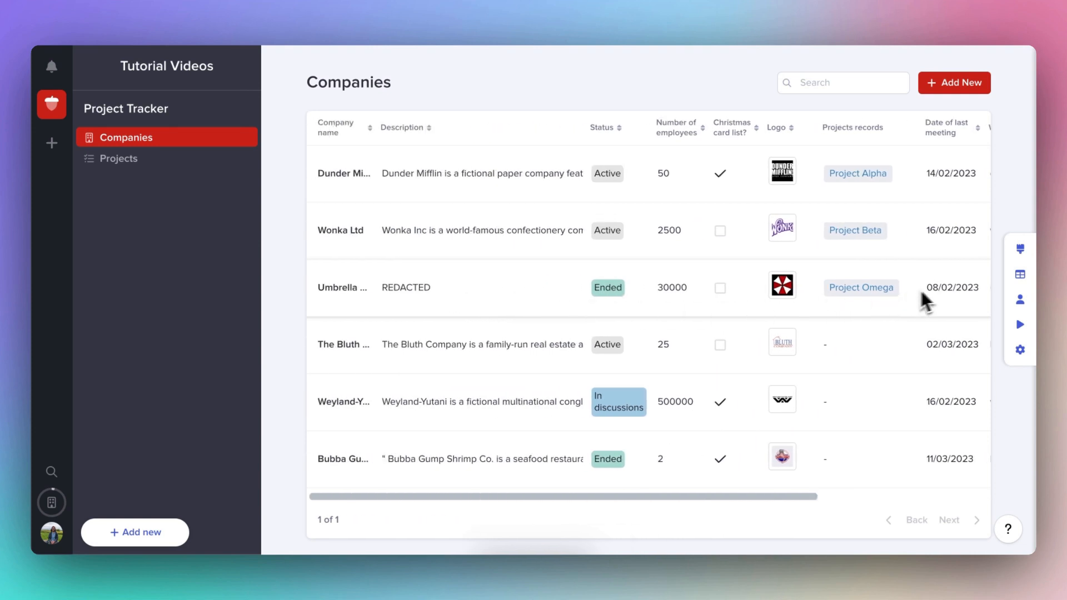
Step: Open the Companies page for layout editing and change its display layout to Cards
left_click(1021, 250)
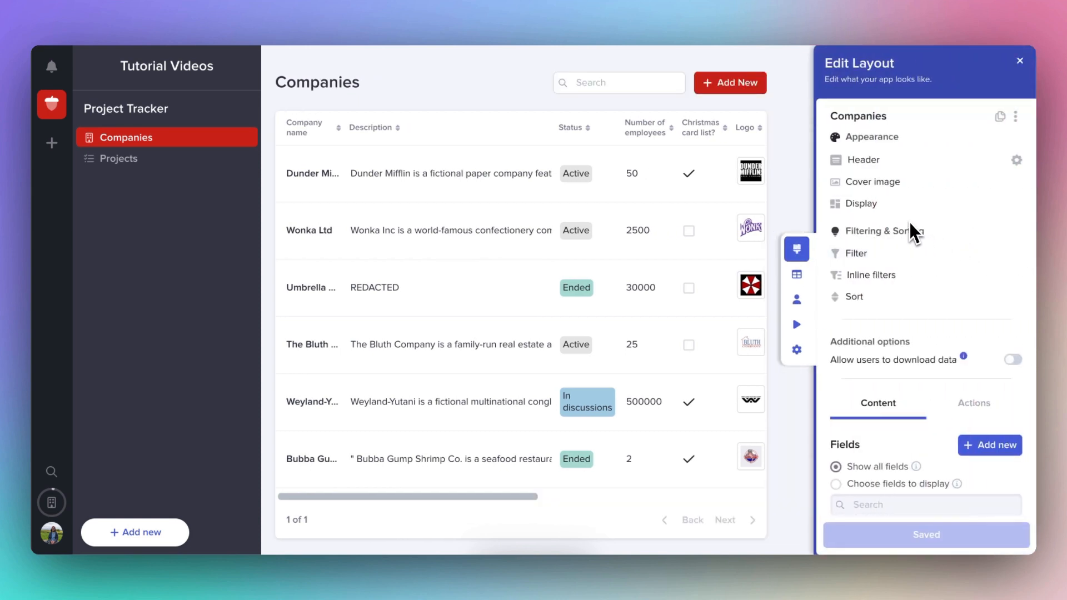
left_click(900, 206)
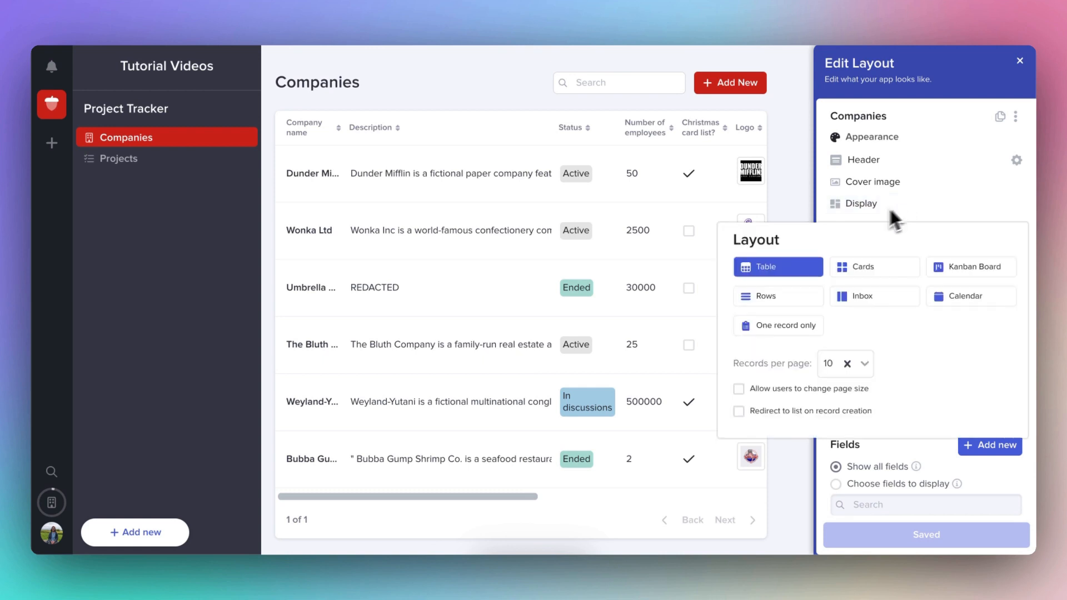
left_click(856, 271)
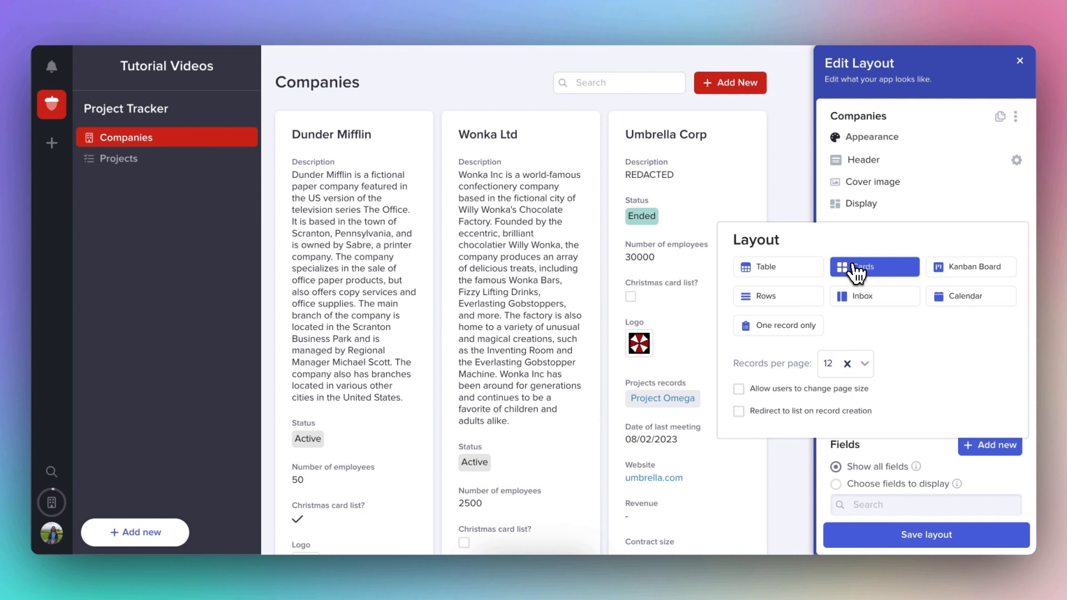
Step: Set the cover image source of the company cards to the Logo field
mouse_move(870, 186)
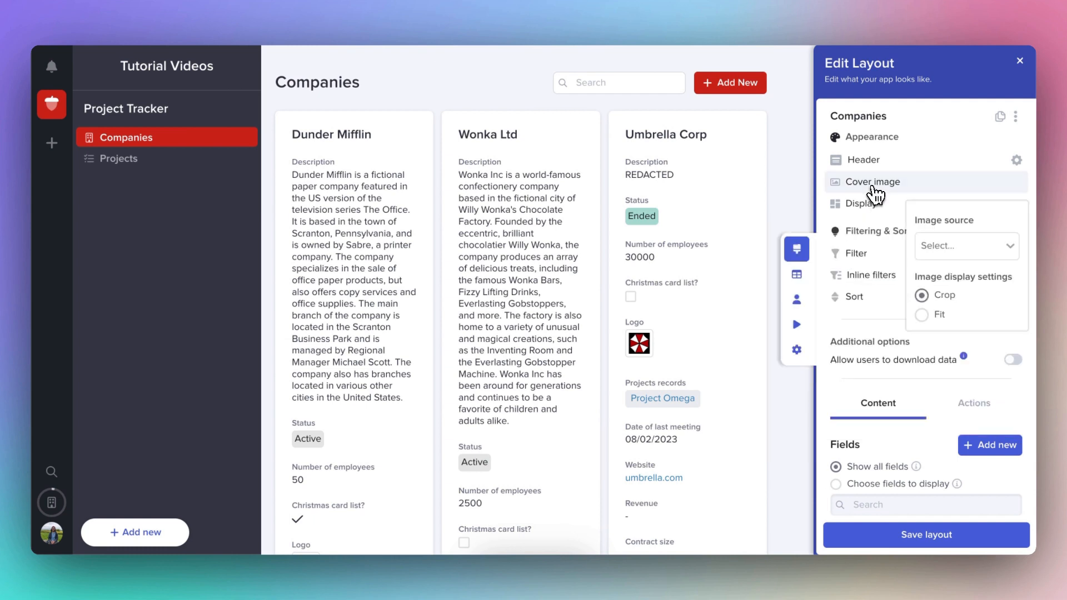
left_click(938, 250)
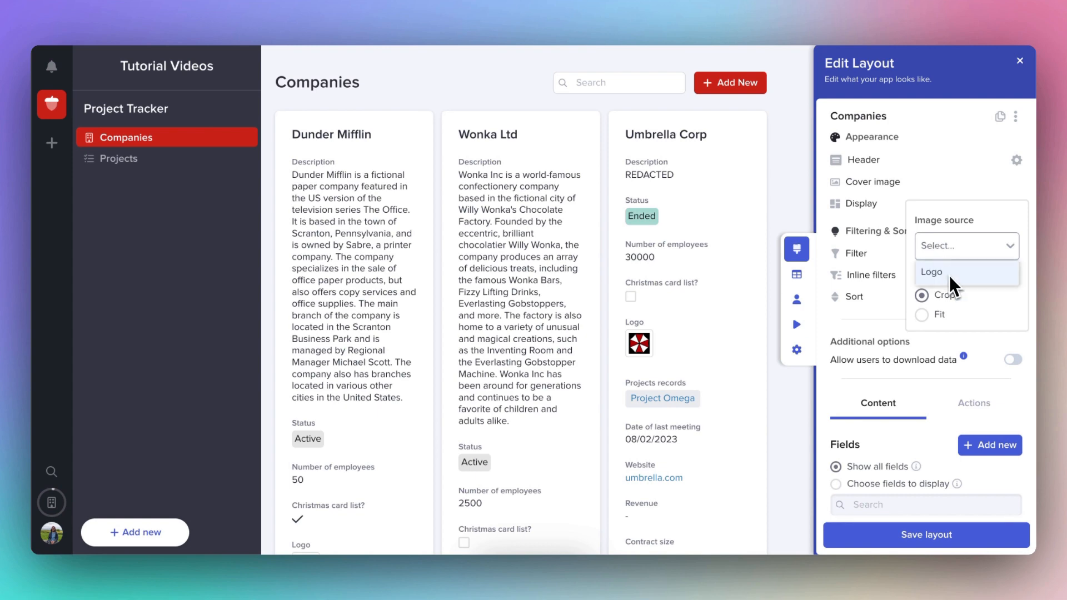
left_click(950, 276)
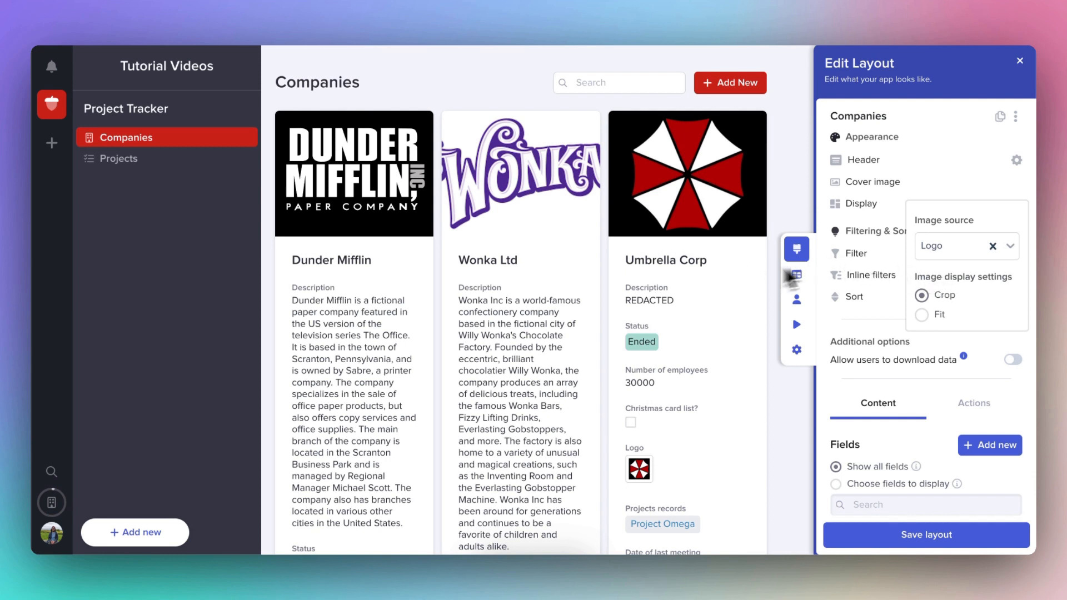
left_click(897, 324)
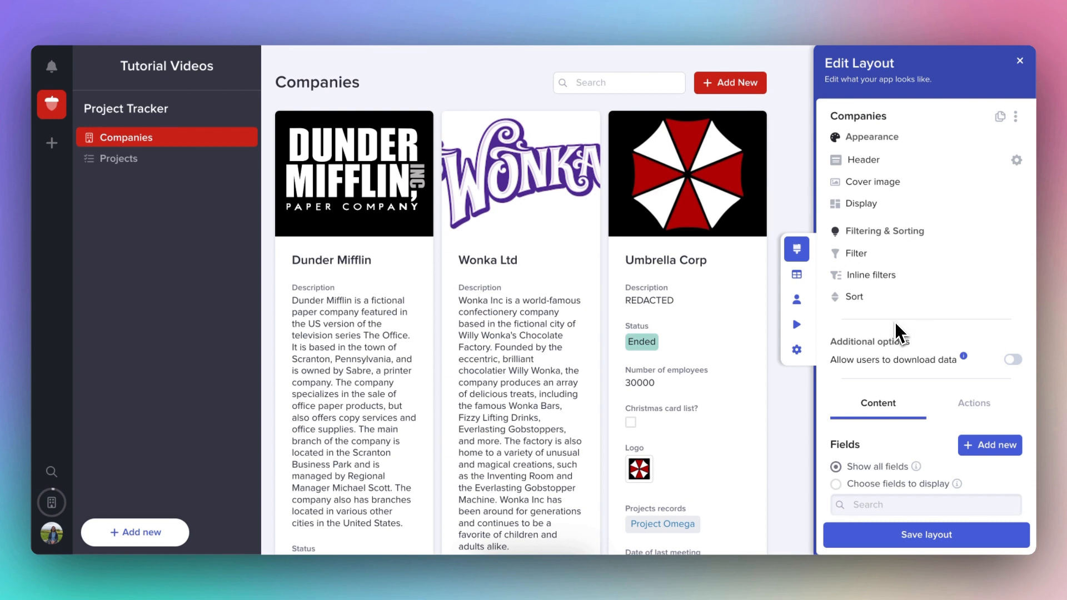
Step: Switch the cards to a chosen set of fields and hide the Description field
scroll(895, 322, "down", 3)
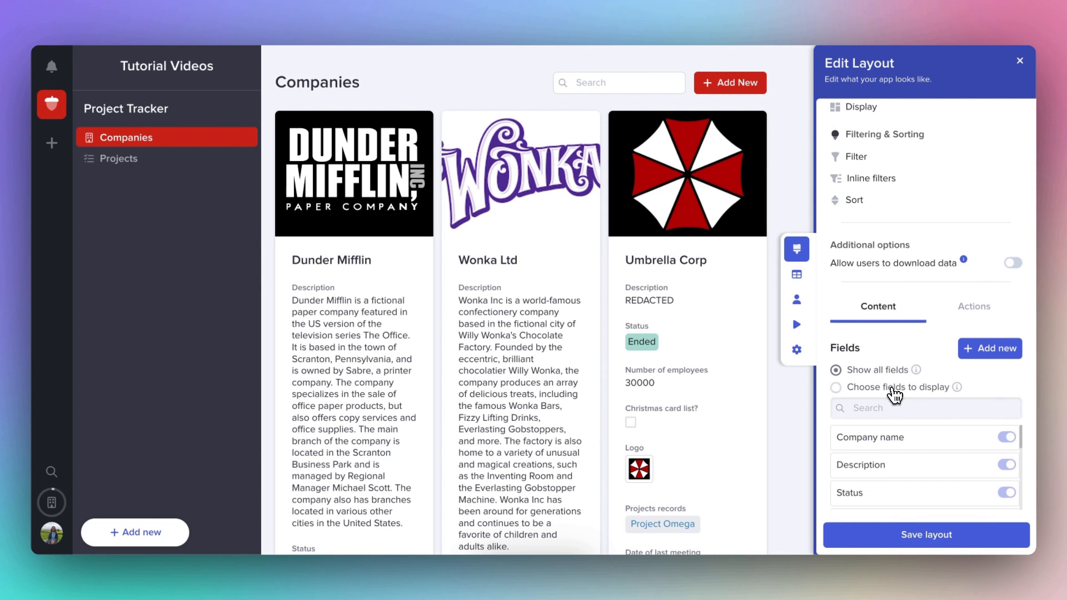
left_click(896, 394)
scroll(1007, 462, "down", 1)
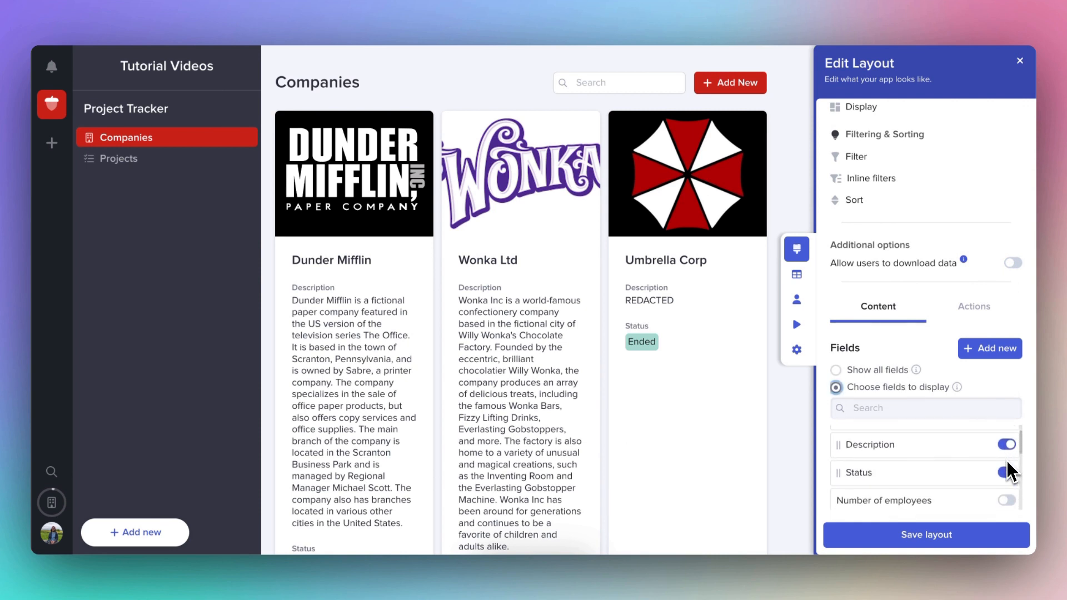
scroll(1007, 461, "up", 1)
left_click(1007, 450)
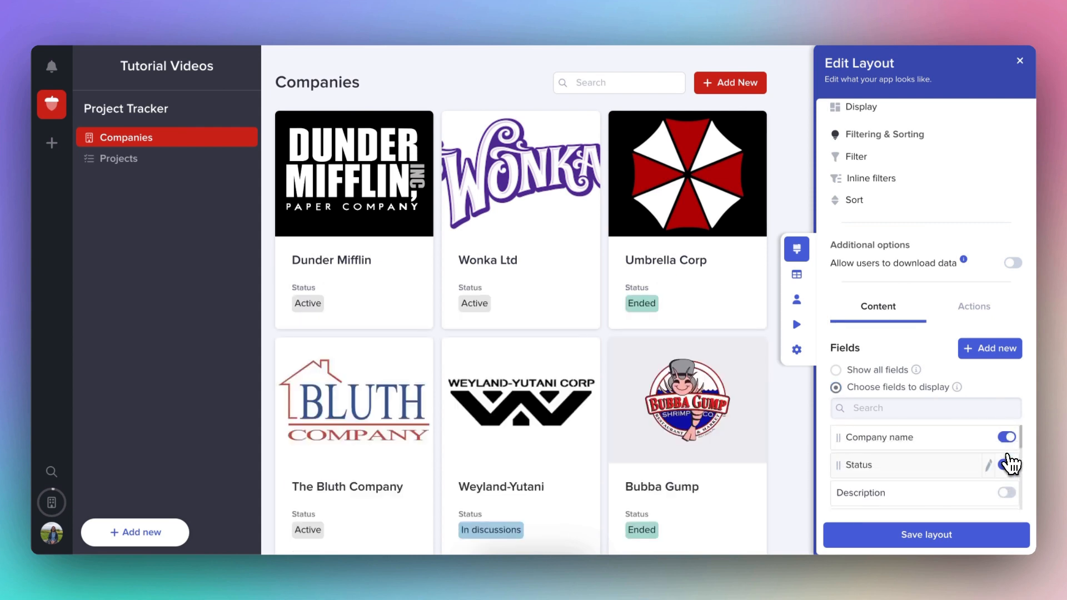
Step: Show the Website field on the cards and place it above Status
scroll(1009, 464, "down", 4)
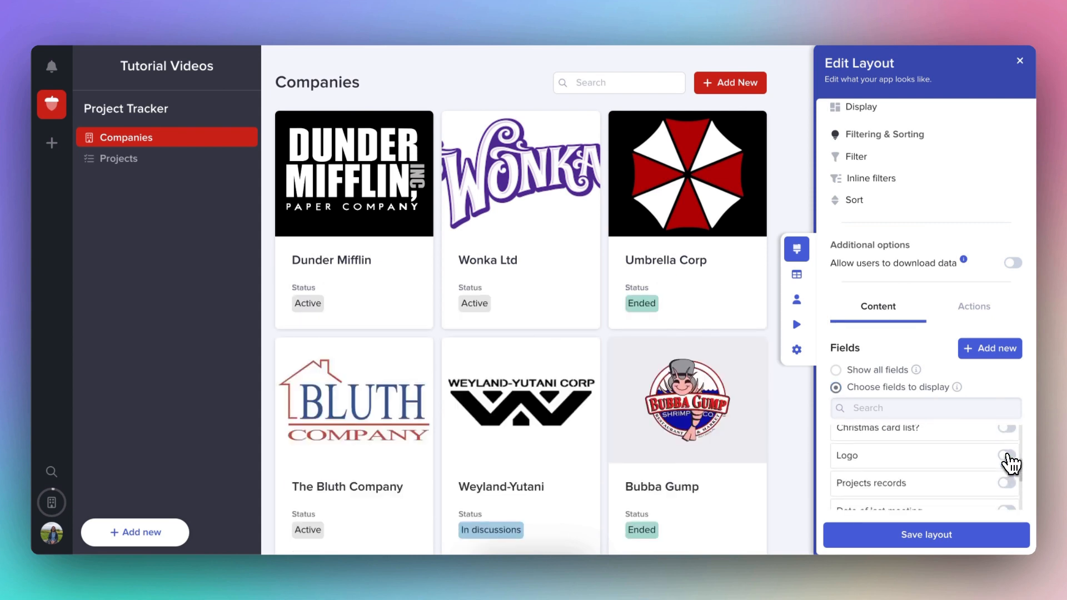
scroll(1009, 464, "down", 2)
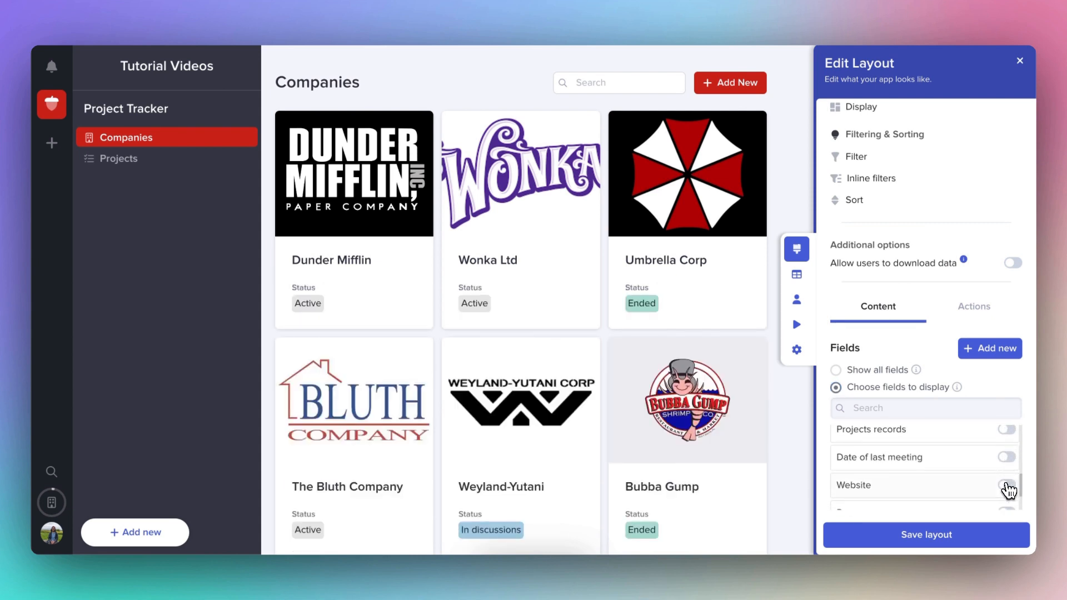
left_click(1007, 486)
scroll(989, 471, "up", 6)
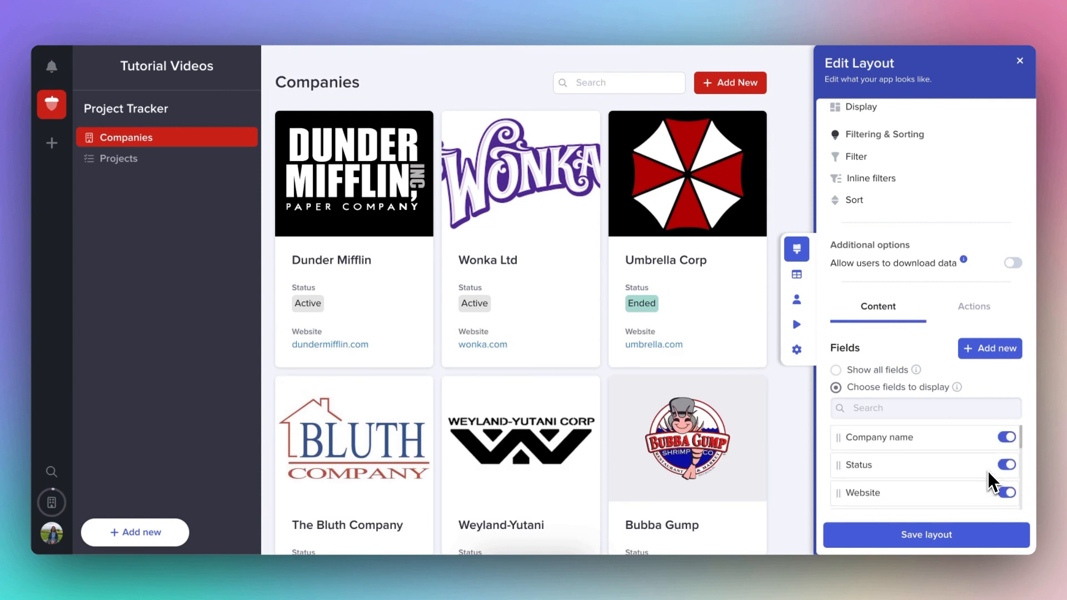
left_click_drag(848, 492, 843, 470)
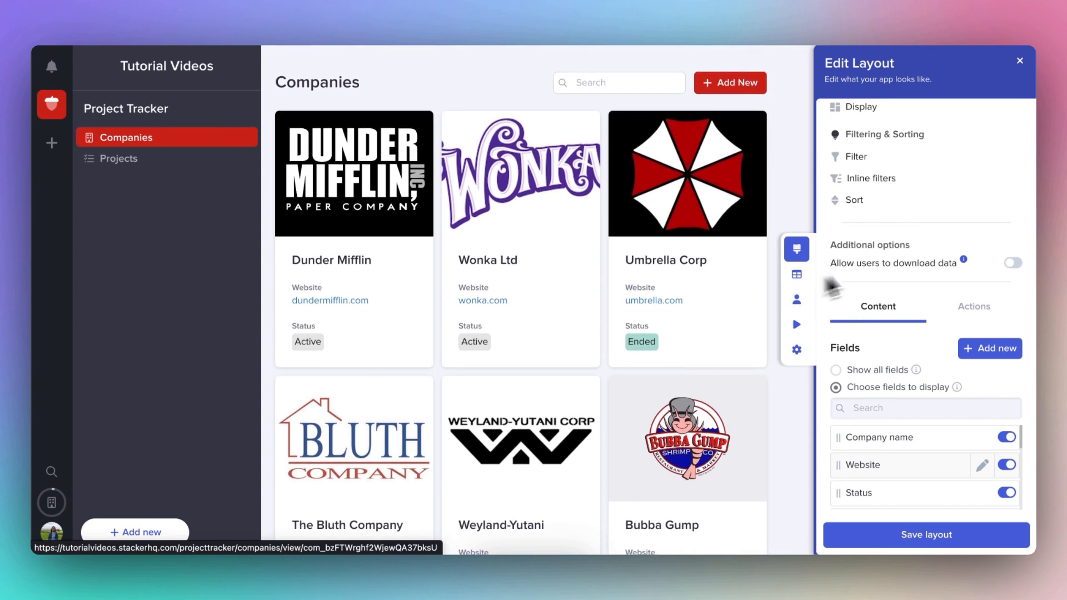
Step: Give the page header the title "Companies" and the subtitle "All of the companies we work with"
scroll(895, 261, "up", 3)
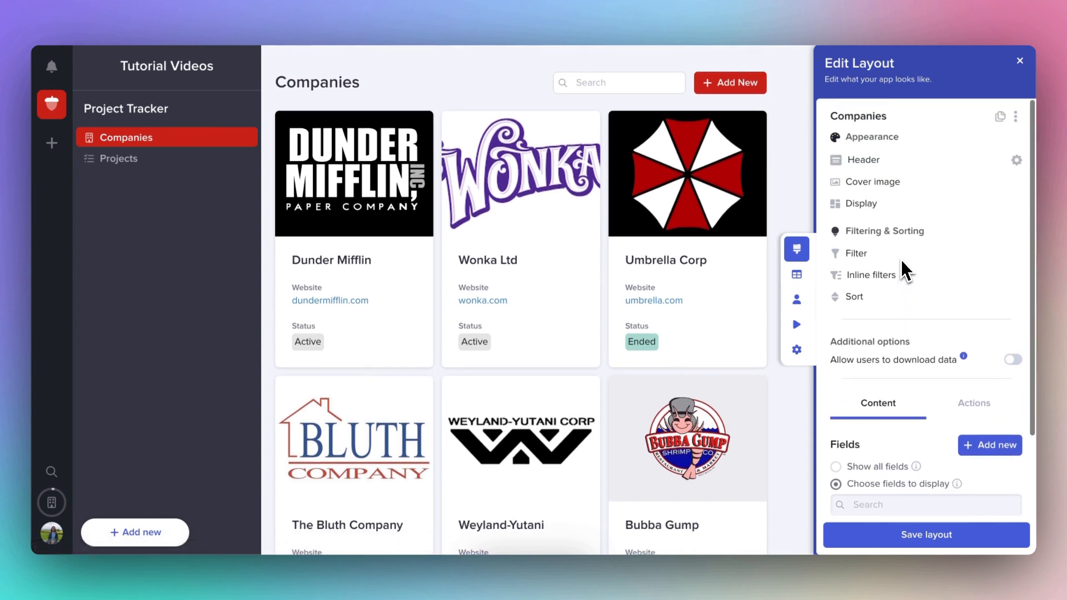
left_click(870, 161)
left_click(869, 292)
type("Companie")
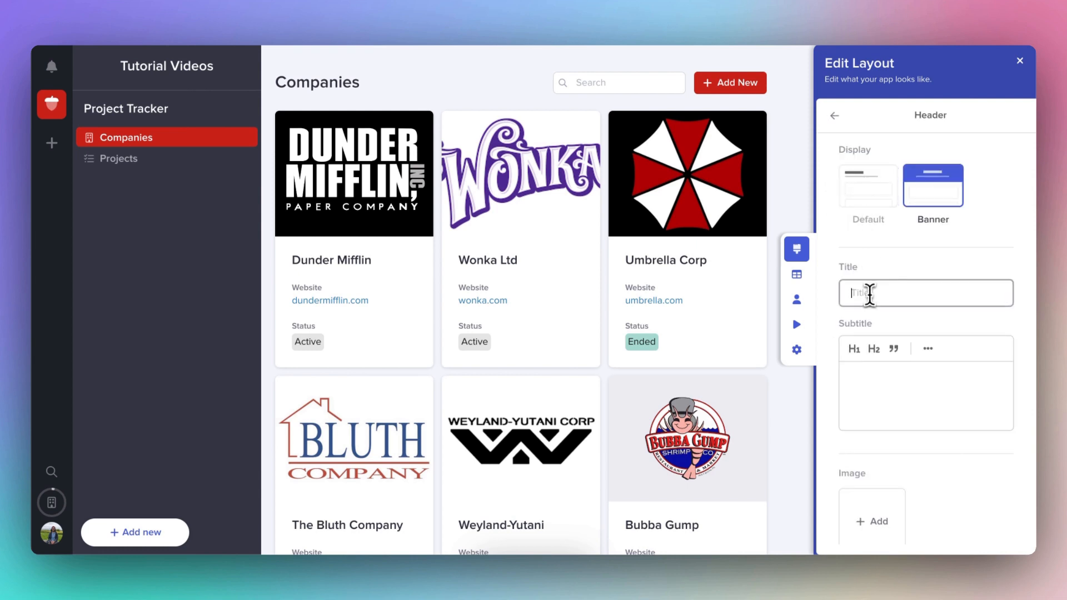
type("s")
left_click(869, 371)
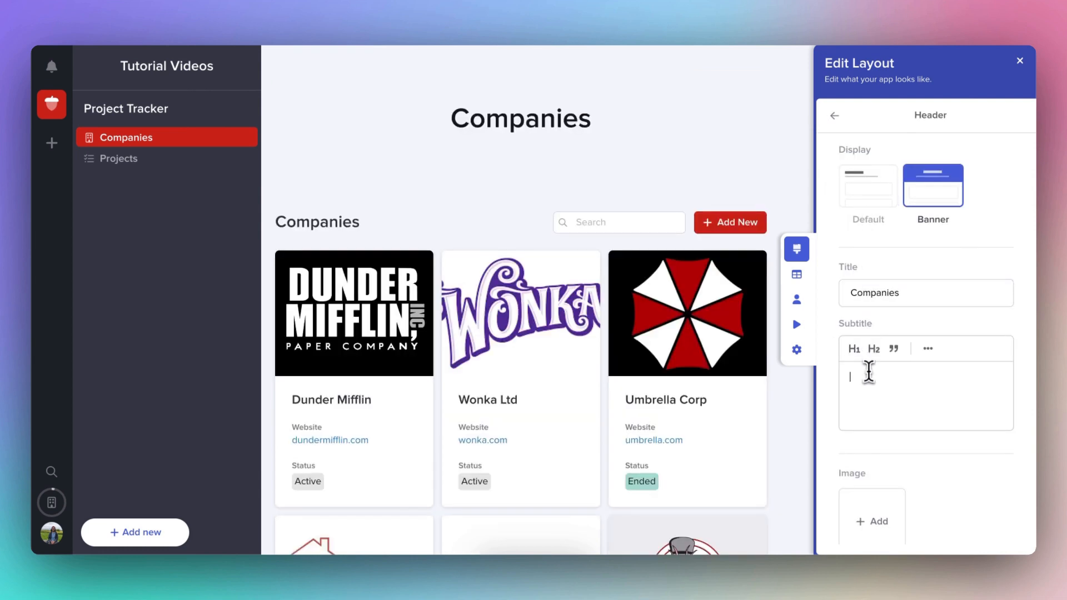
type("All of the companies we work with")
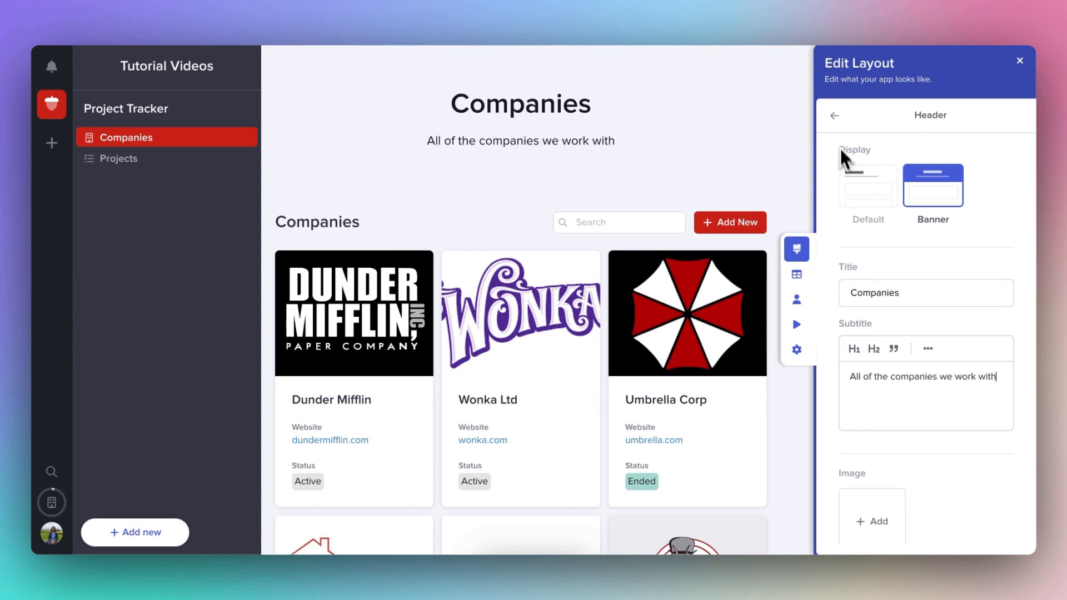
left_click(835, 116)
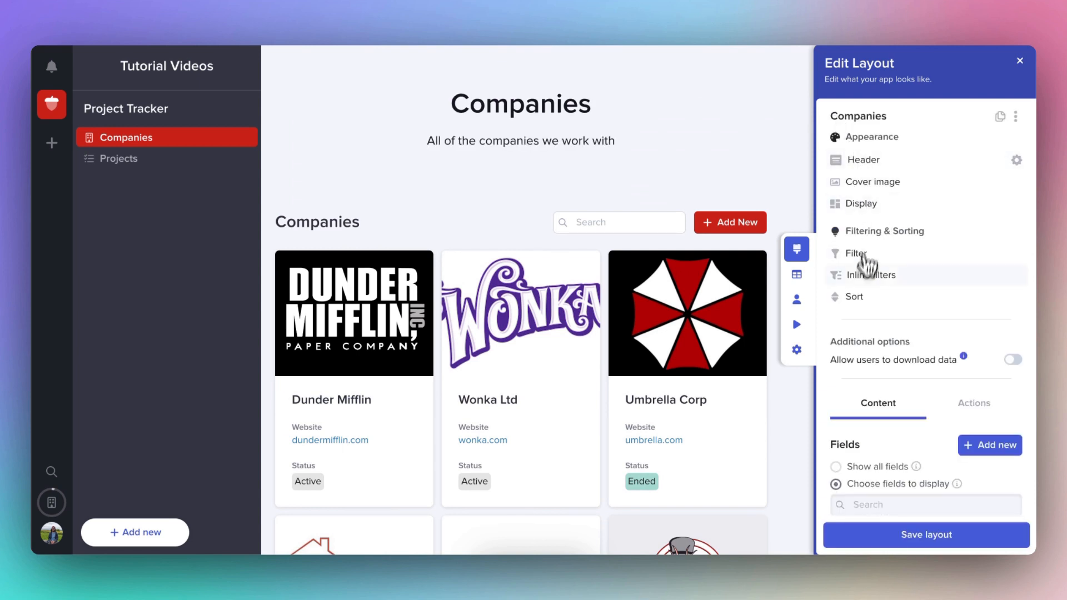
Step: Sort the records by Company name in ascending order and save the layout
left_click(854, 298)
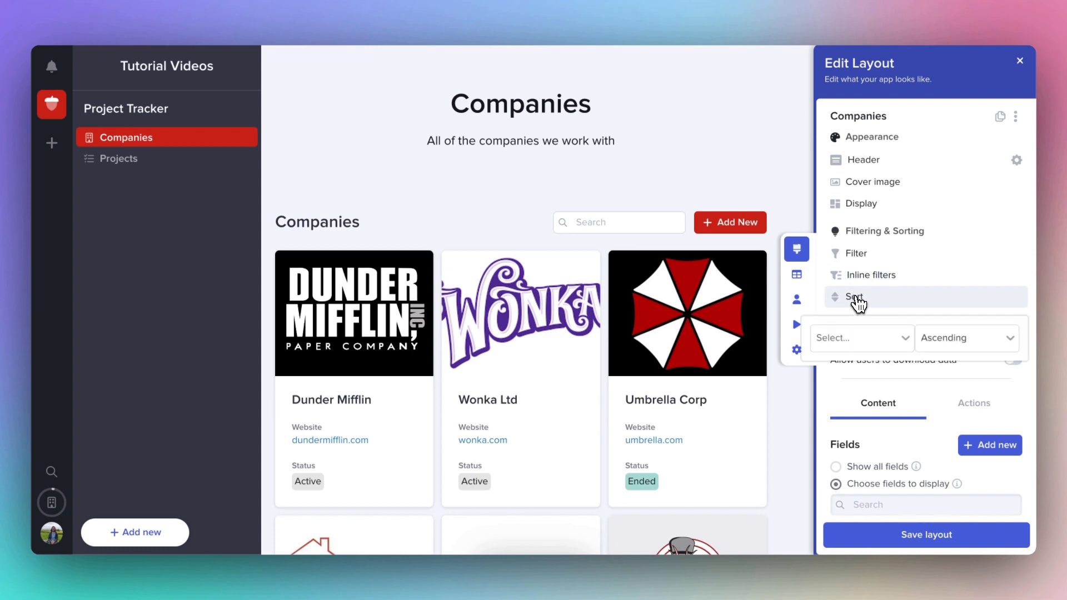
left_click(859, 344)
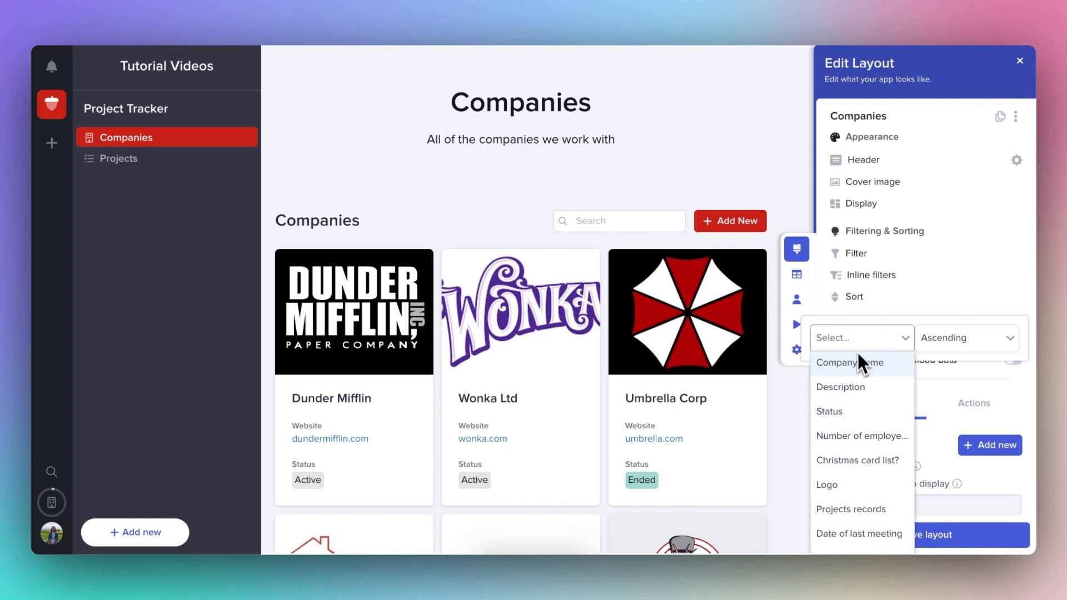
left_click(860, 363)
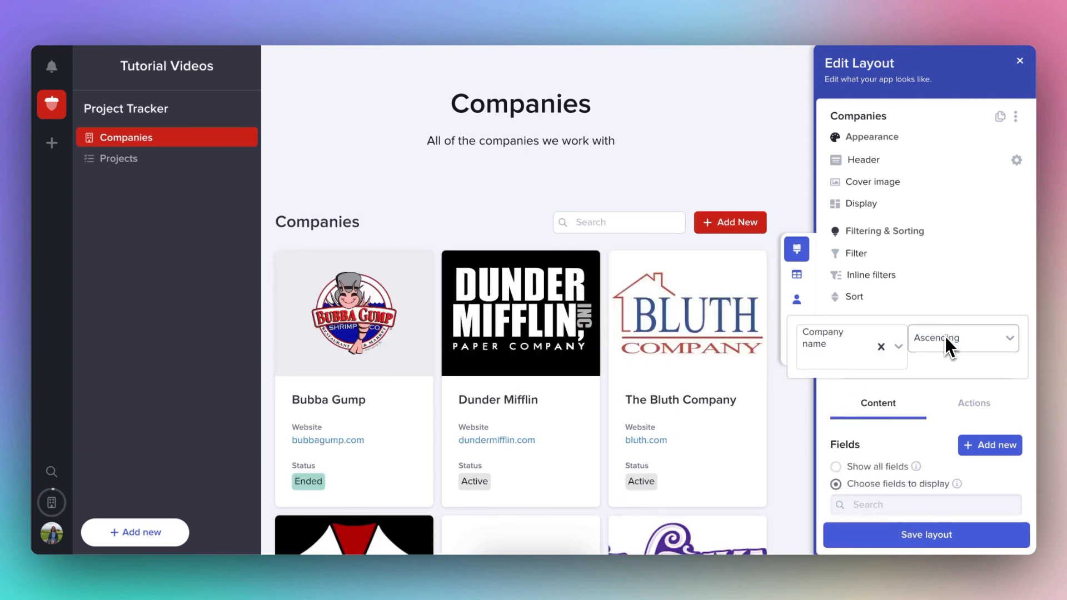
left_click(928, 310)
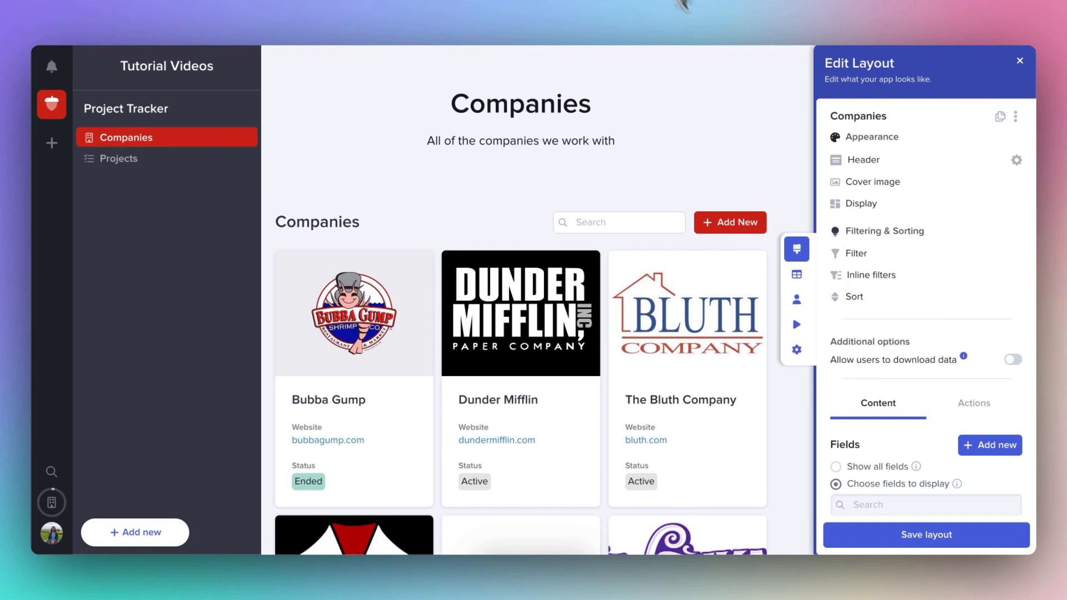
left_click(927, 535)
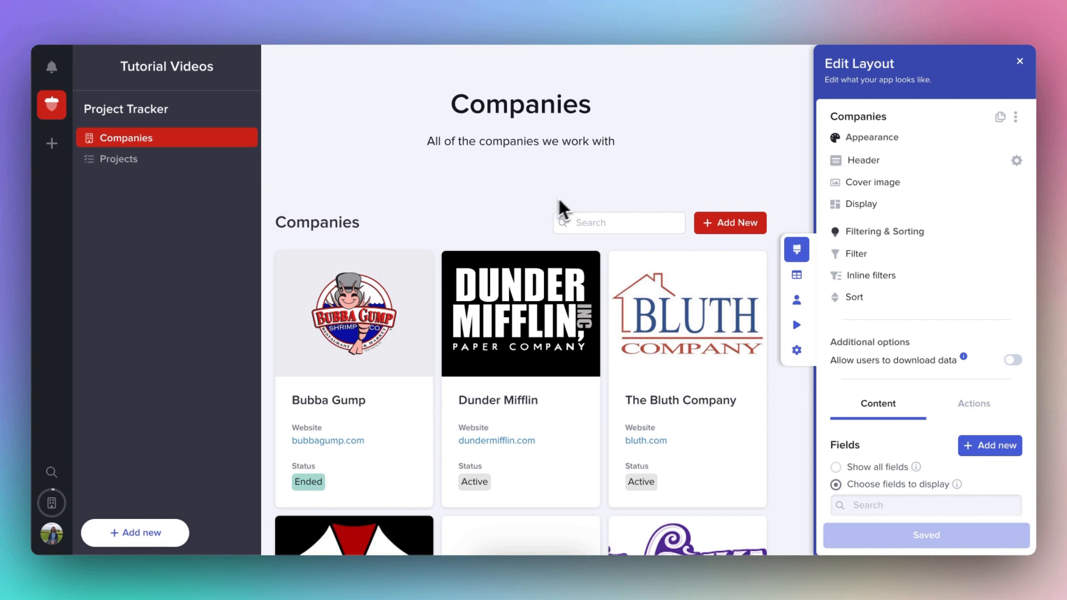
Step: Duplicate the Companies layout under the name "Active companies"
left_click(1001, 118)
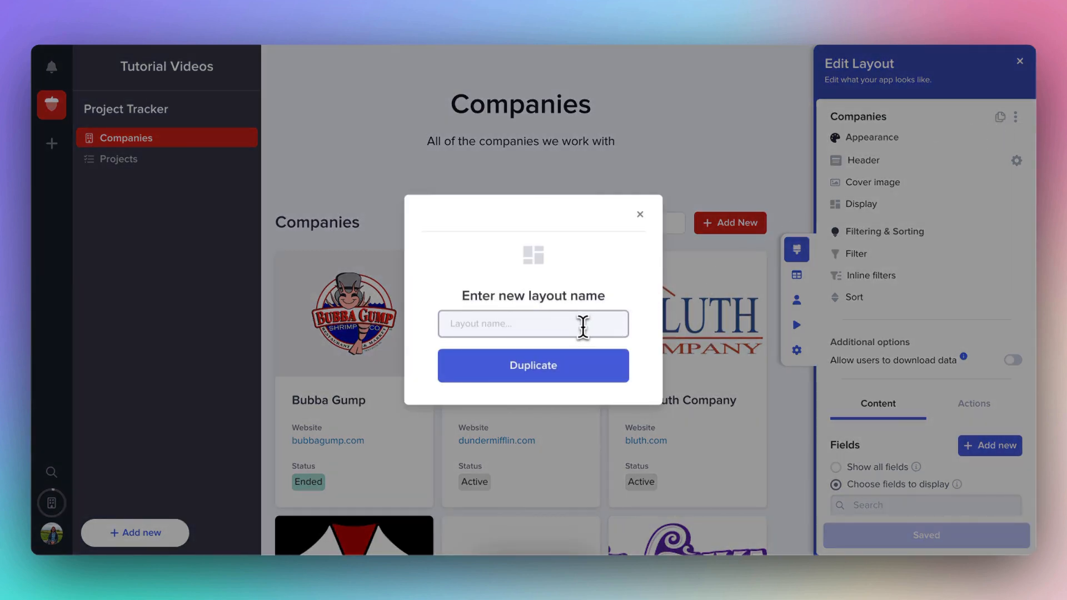
type("Active companies")
left_click(553, 371)
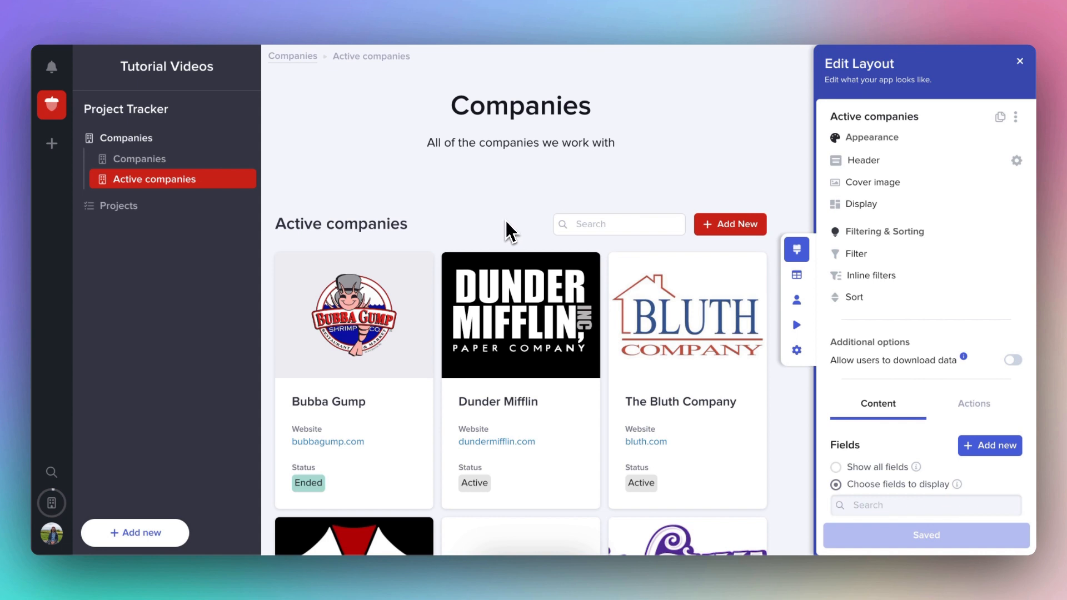
Step: Add a filter to the Active companies layout so that it lists only records whose Status is Active
left_click(851, 256)
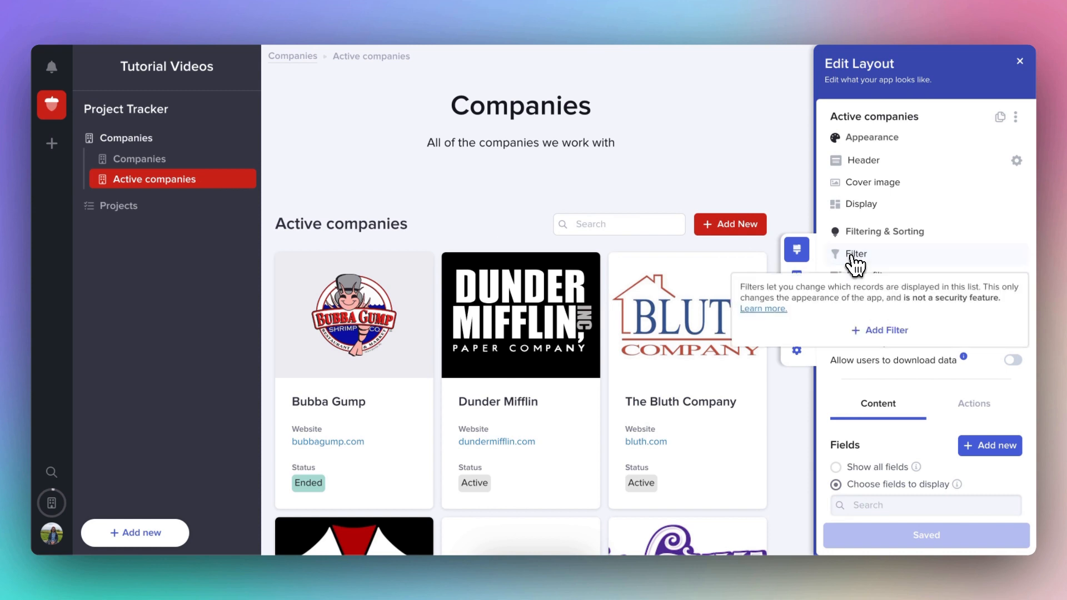
left_click(878, 330)
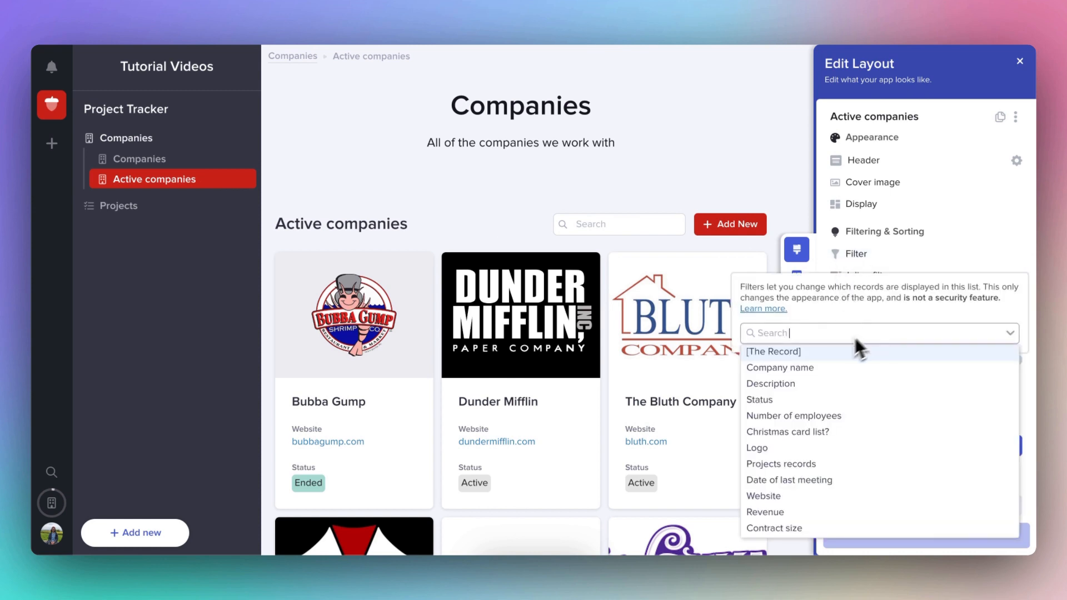
left_click(812, 399)
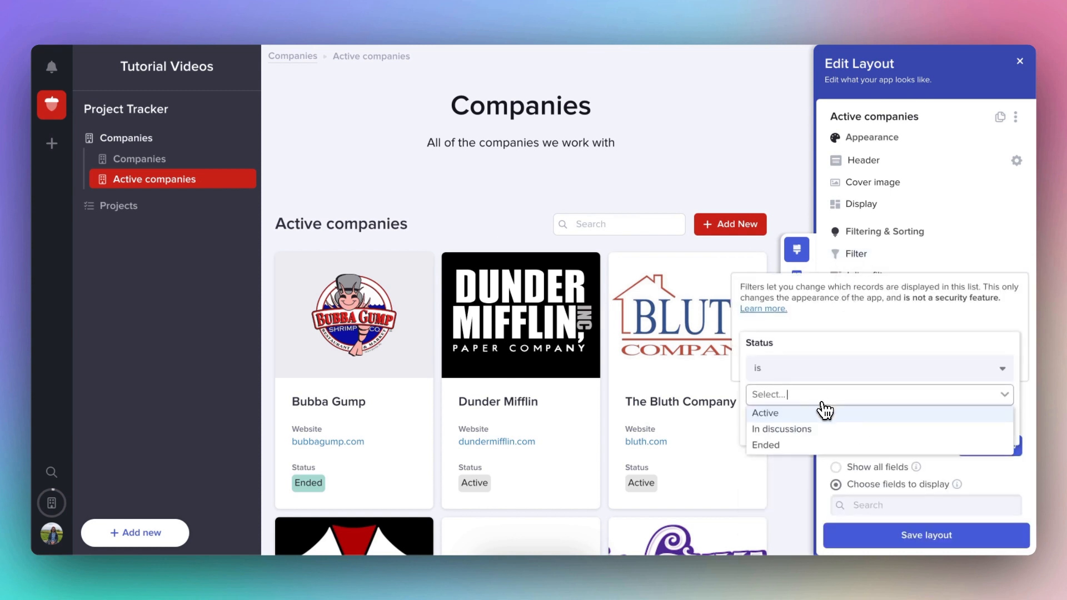
left_click(812, 413)
left_click(870, 433)
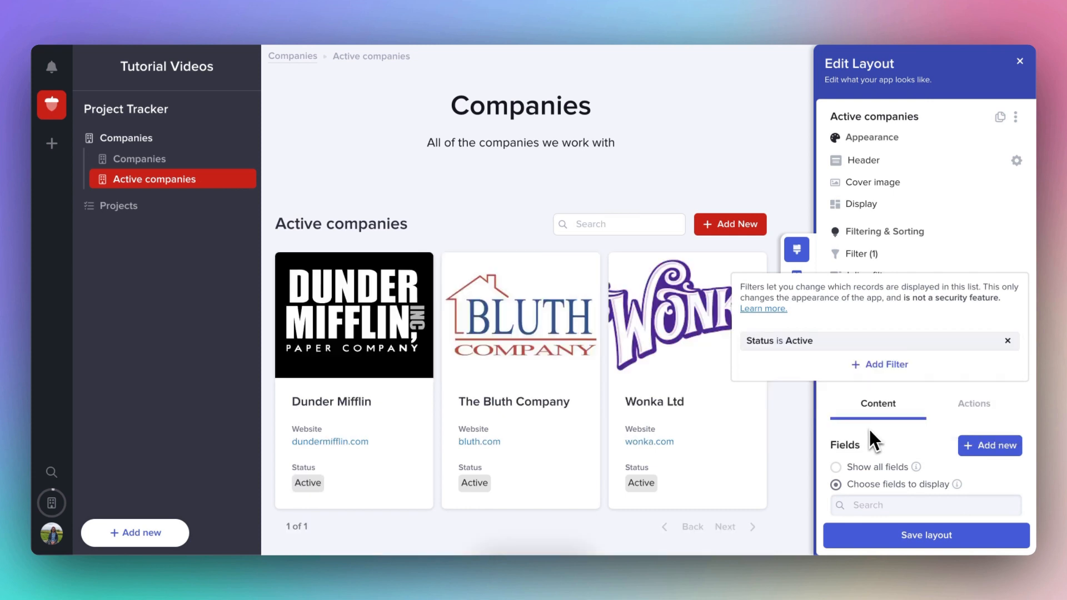
Step: Close the filter settings and save the Active companies layout
left_click(512, 199)
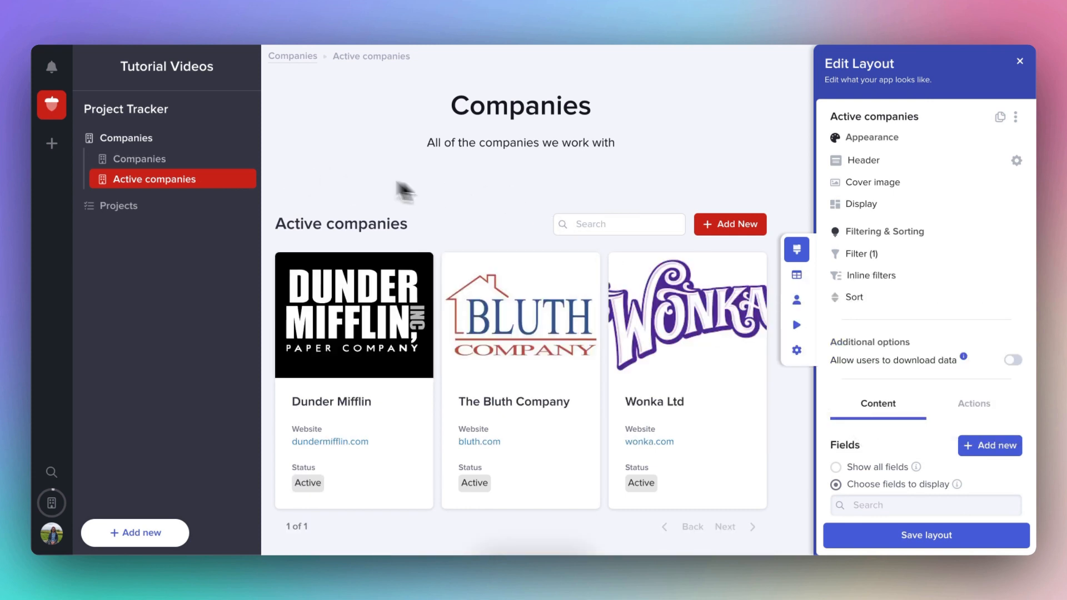
left_click(920, 542)
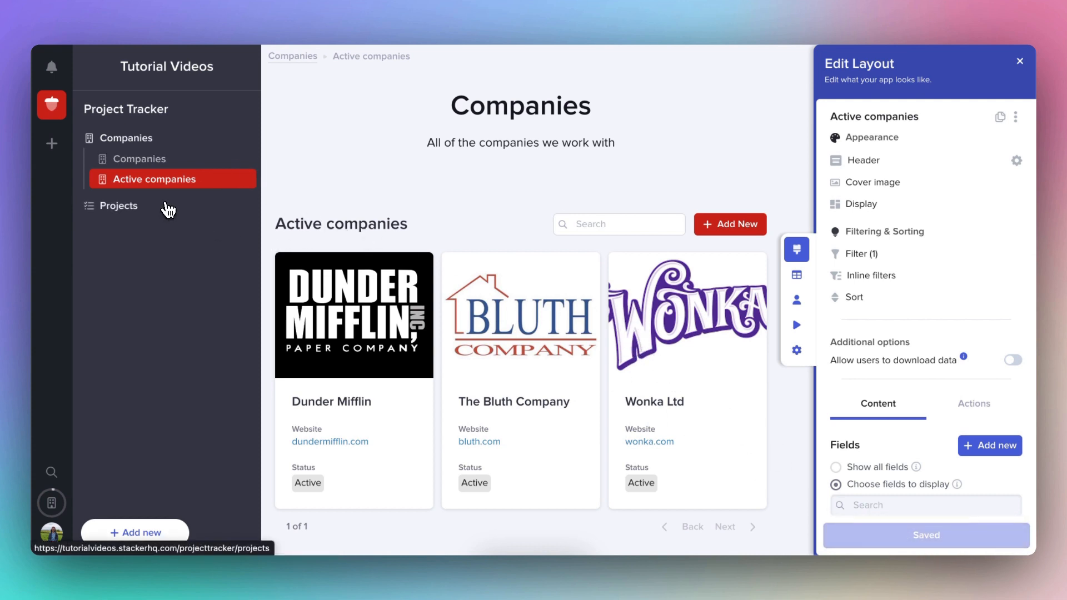
Step: Display the Projects list as a Kanban Board with Status as its board status field, and save the layout
left_click(168, 210)
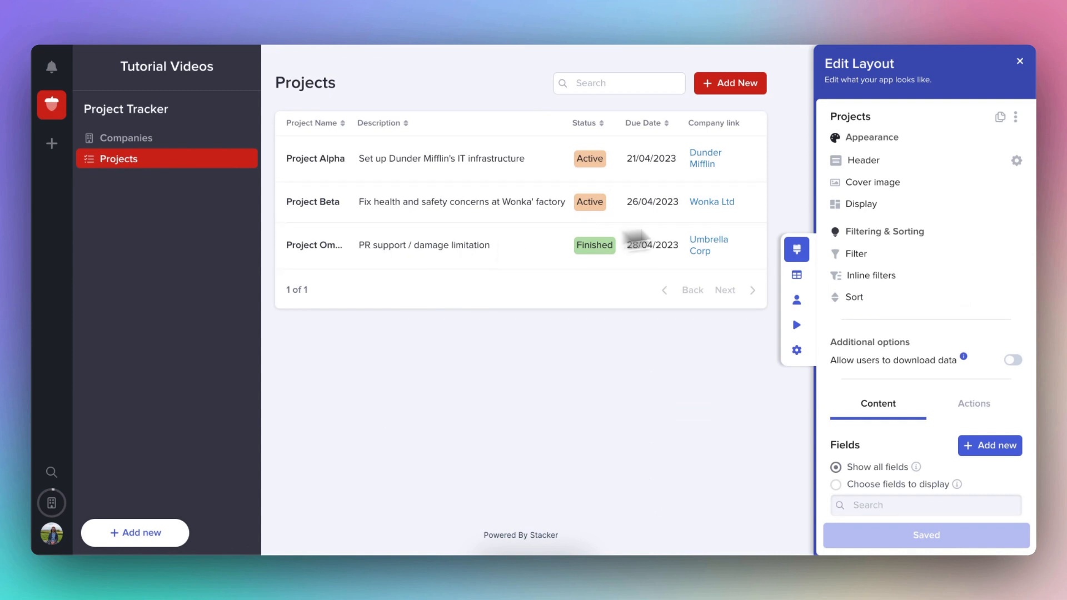
left_click(863, 205)
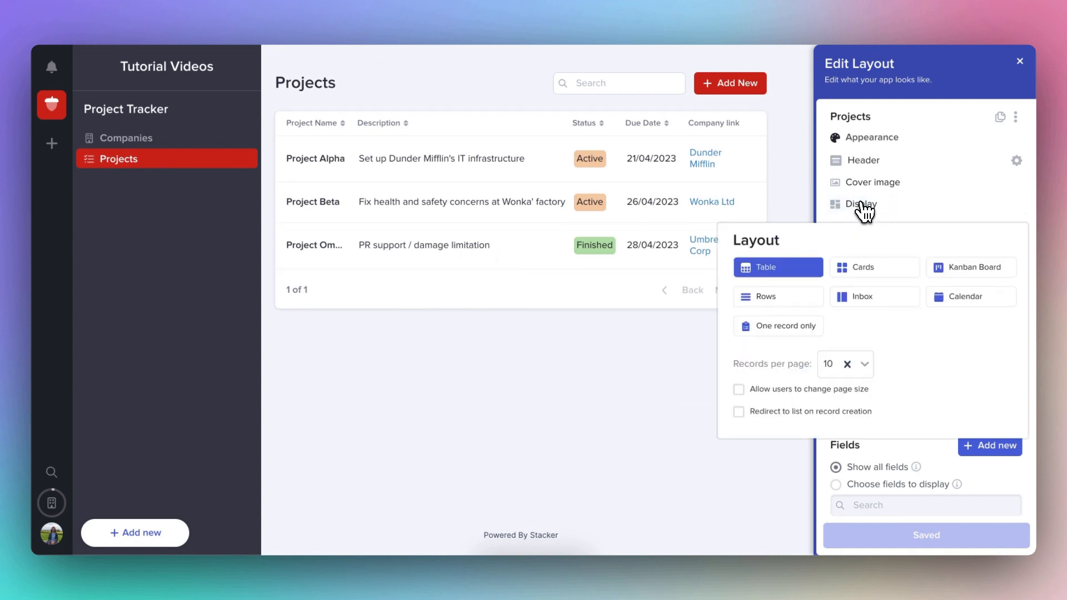
left_click(951, 268)
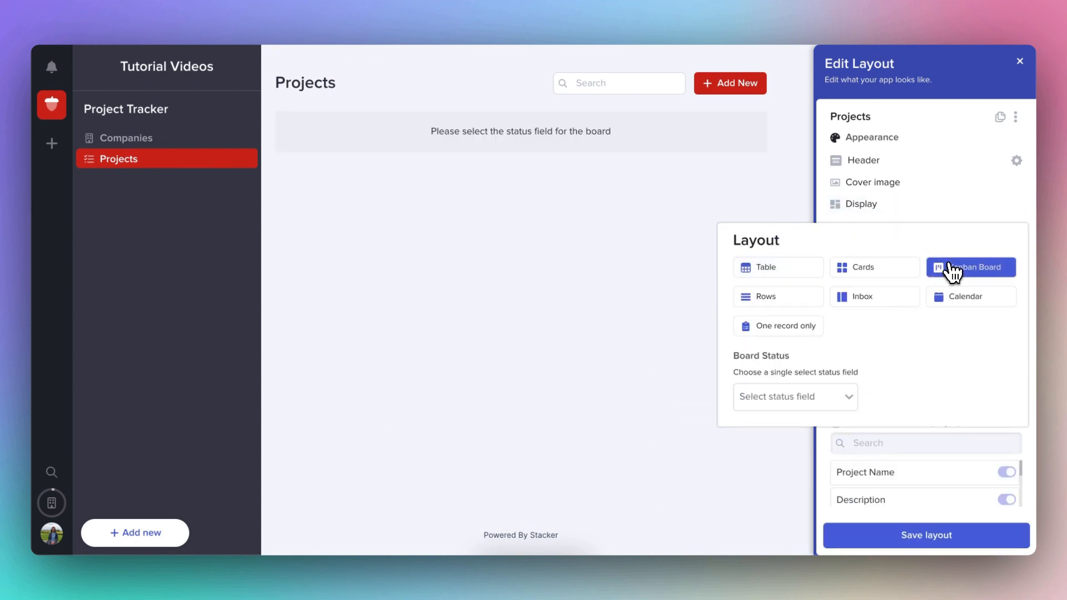
left_click(834, 397)
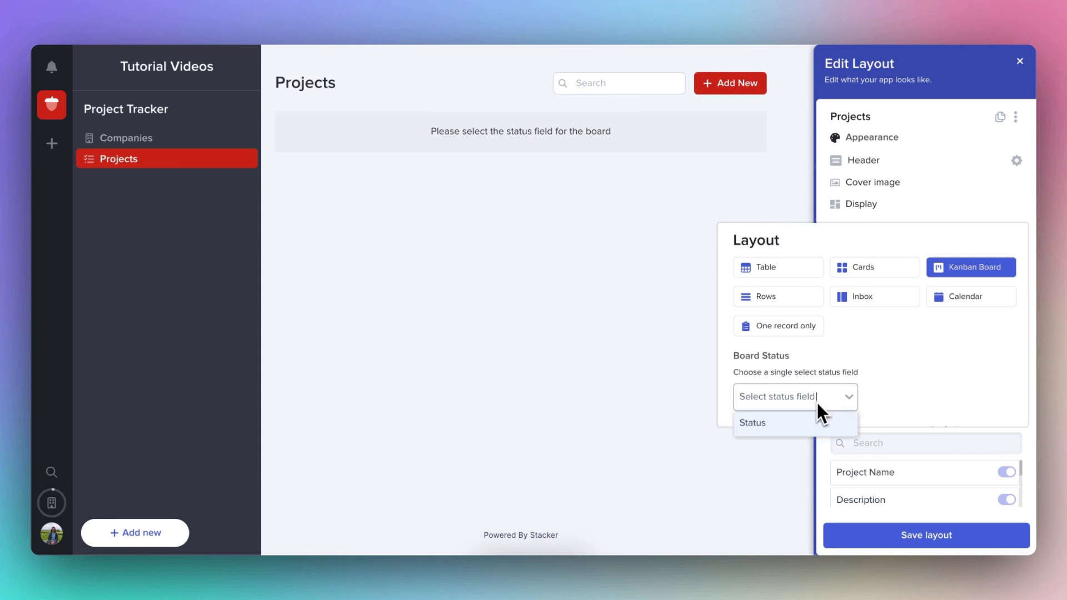
left_click(801, 428)
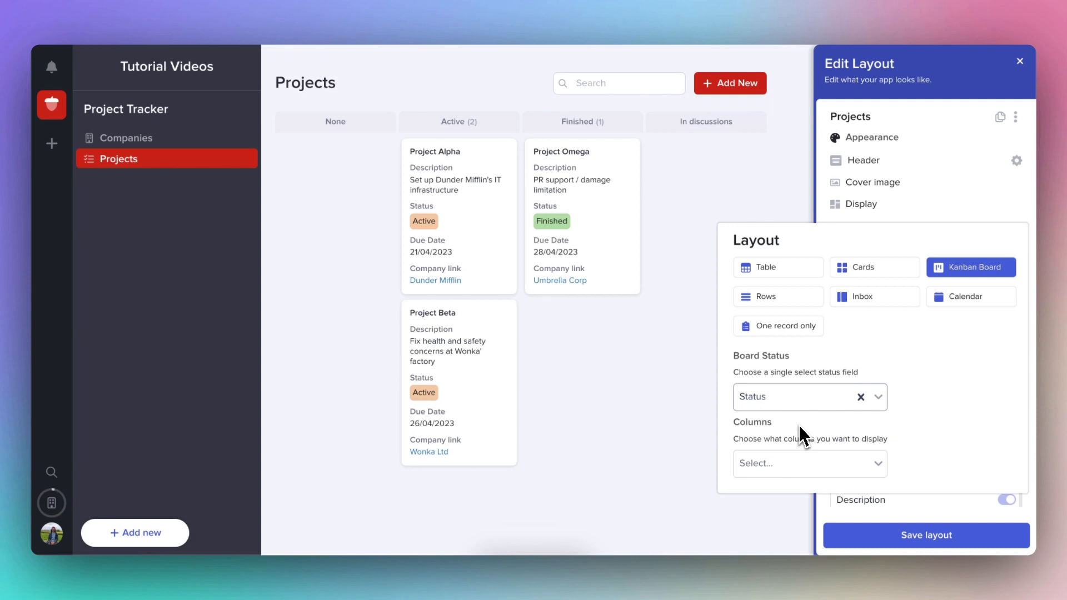
left_click(685, 406)
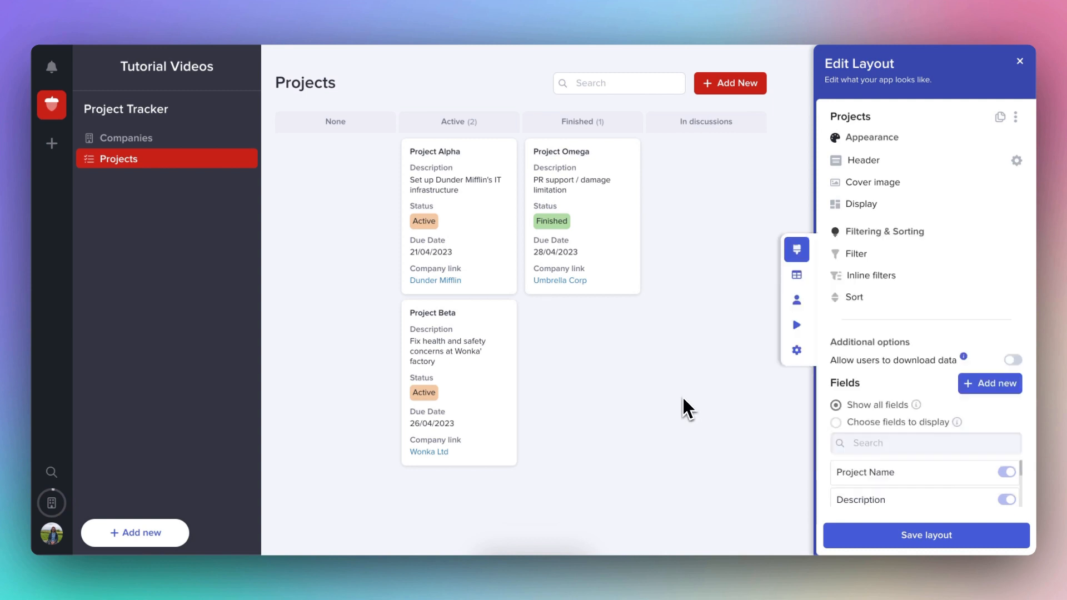
left_click(895, 534)
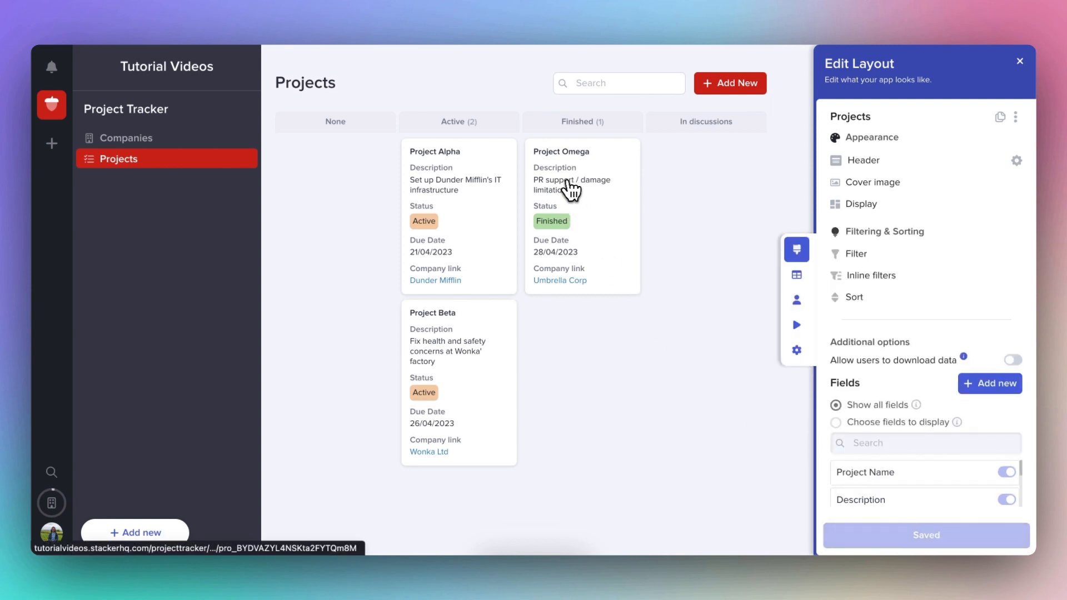
Step: Try moving the Project Omega and Project Alpha cards to In discussions, returning them to Finished and Active
left_click_drag(570, 189, 710, 196)
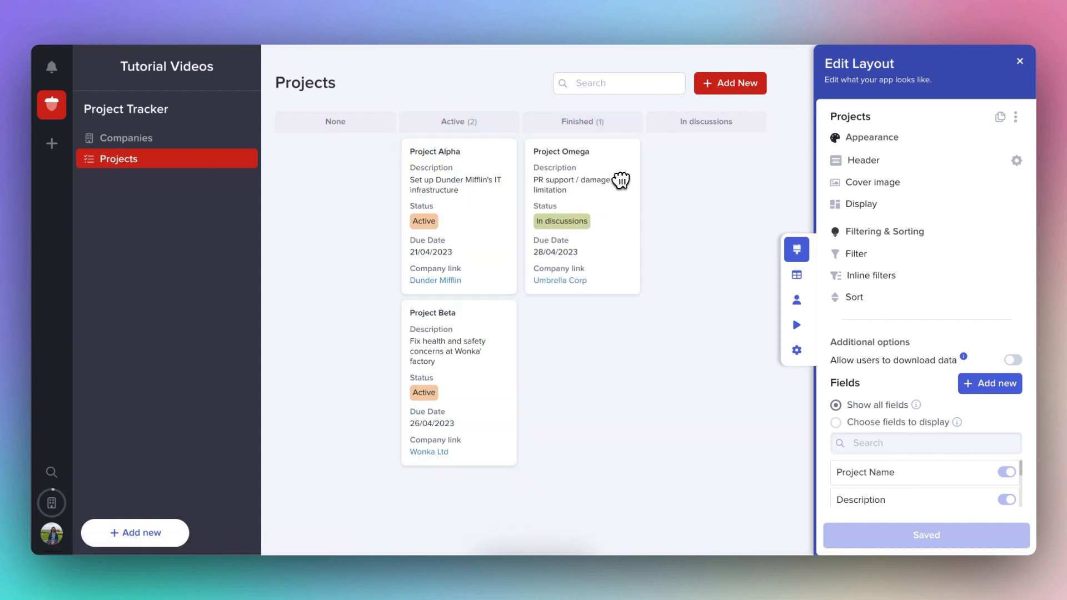
left_click_drag(476, 189, 699, 179)
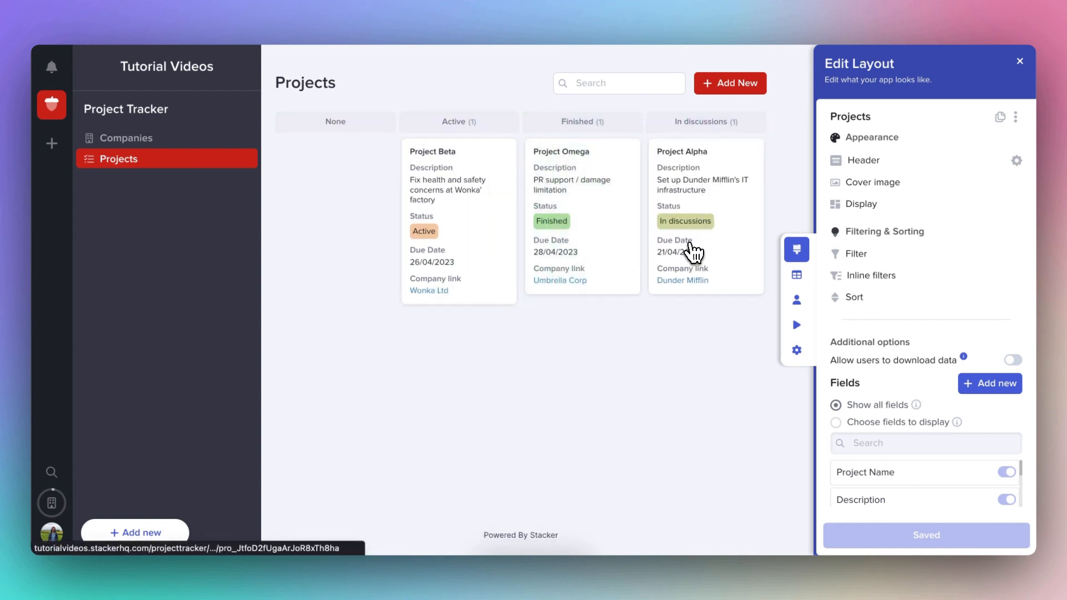
left_click_drag(692, 253, 427, 257)
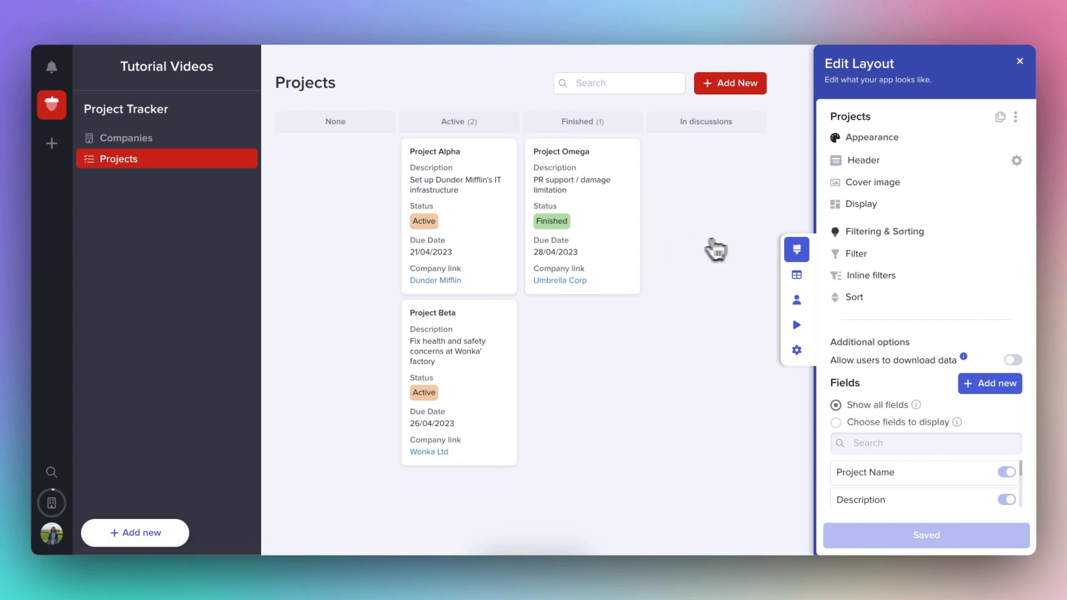
Step: Open the Project Omega record to edit the Projects detail layout
left_click(589, 250)
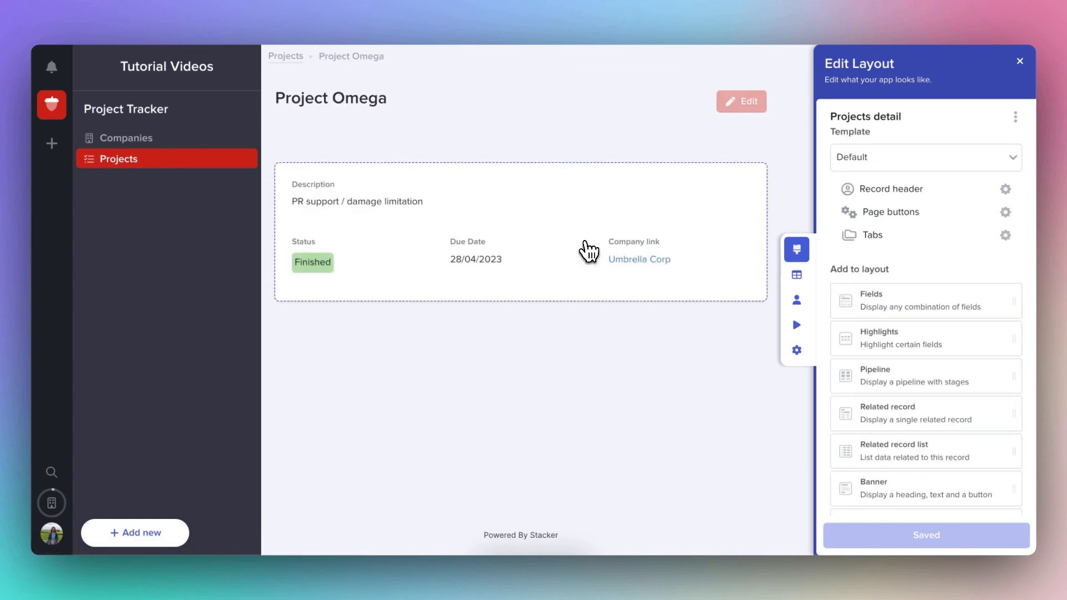